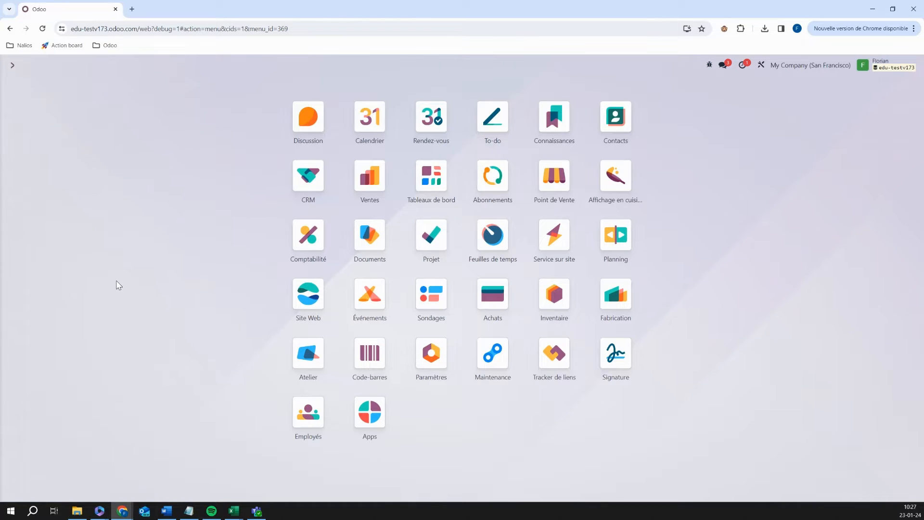
Step: Open the current stock (Stock actuel) of the WH/Stock location from the Inventory app's location settings
left_click(553, 298)
left_click(248, 69)
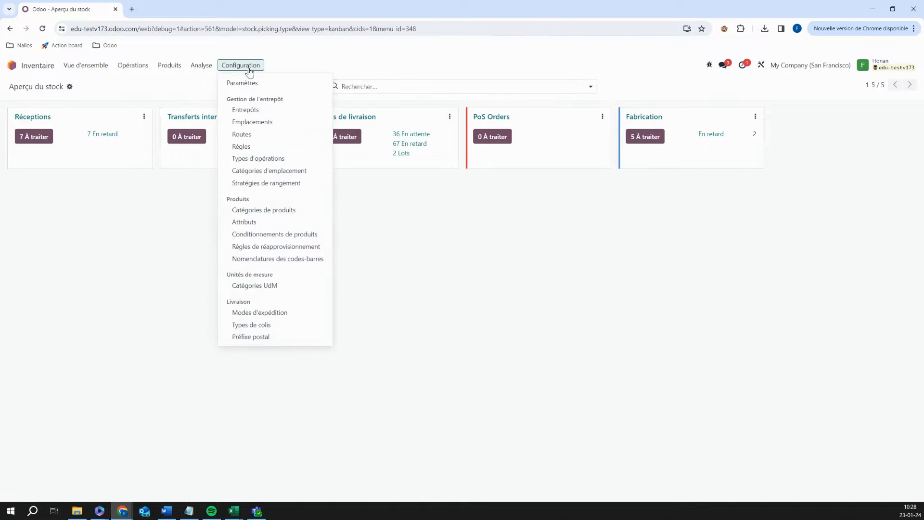
left_click(264, 122)
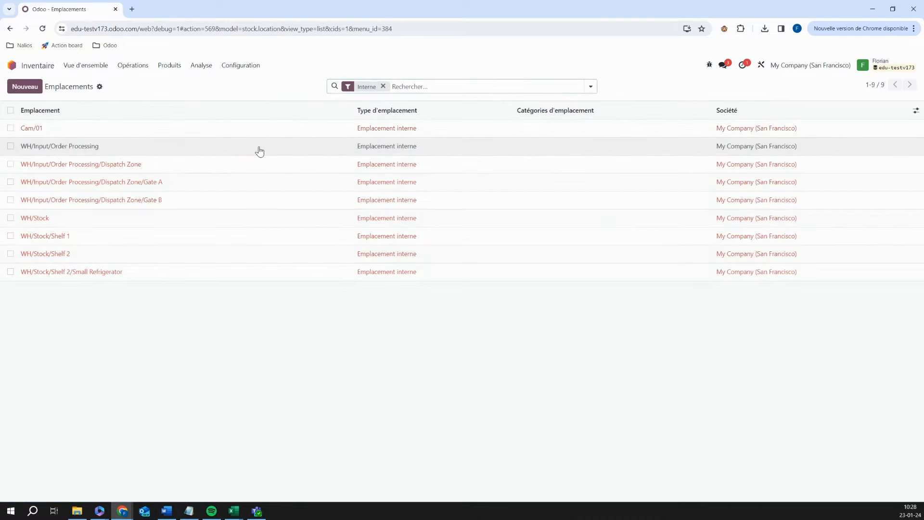
left_click(65, 219)
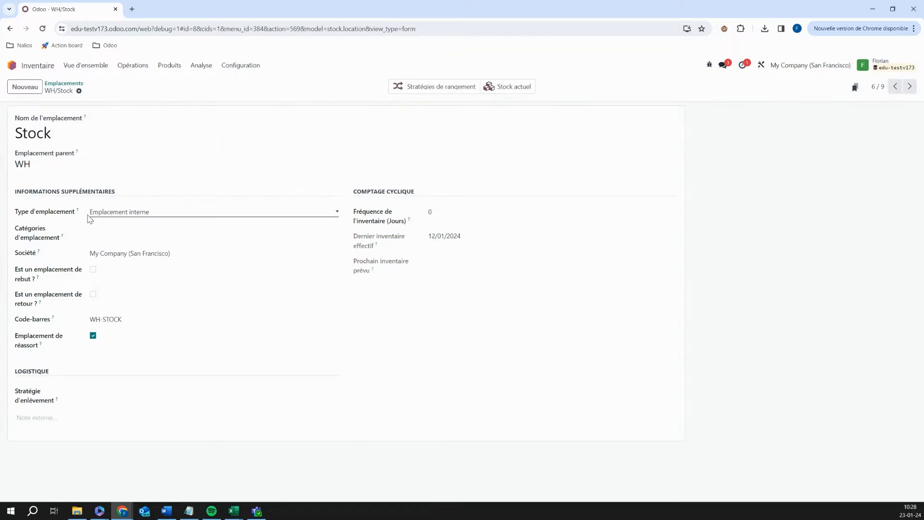
left_click(516, 90)
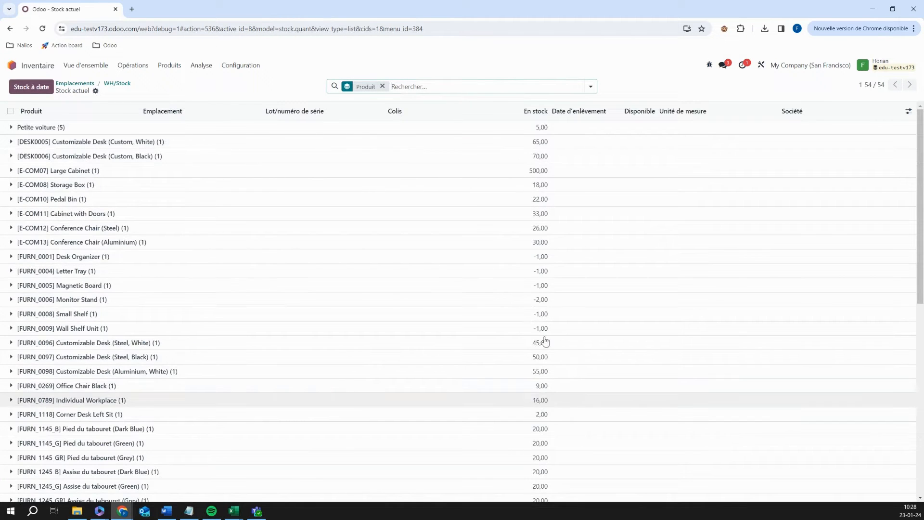
Step: Remove the Produit grouping and start a data export of all the stock lines
left_click(383, 86)
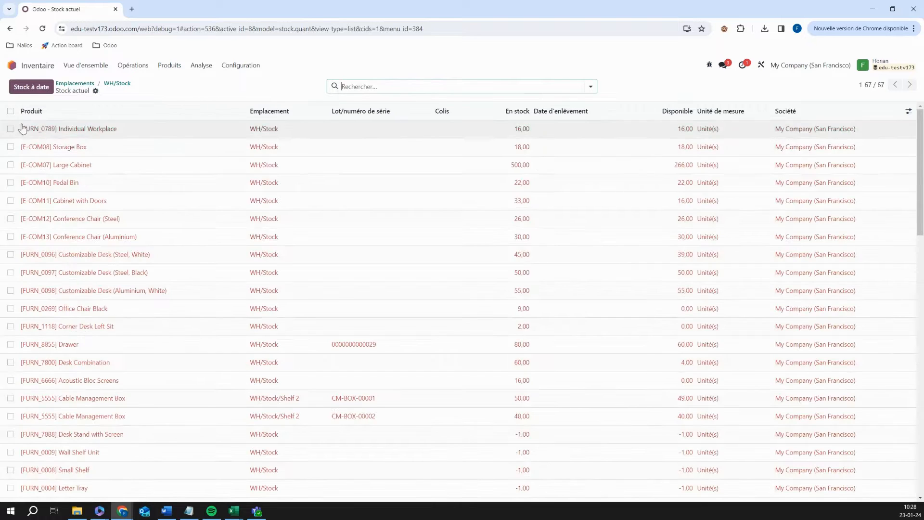
left_click(10, 111)
left_click(497, 87)
left_click(511, 108)
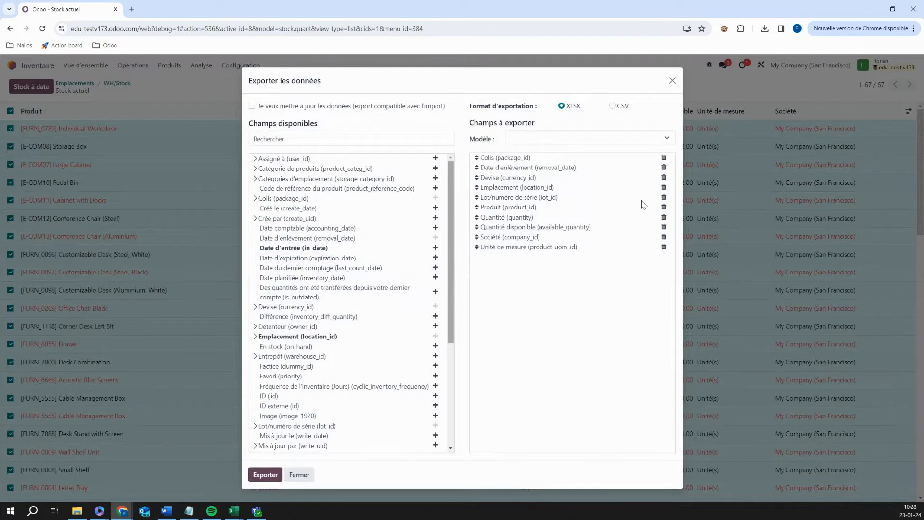
Step: Remove Colis, Date d'enlèvement, Devise, Lot/numéro de série, Société and Unité de mesure from the fields to export
left_click(664, 158)
left_click(664, 158)
left_click(663, 158)
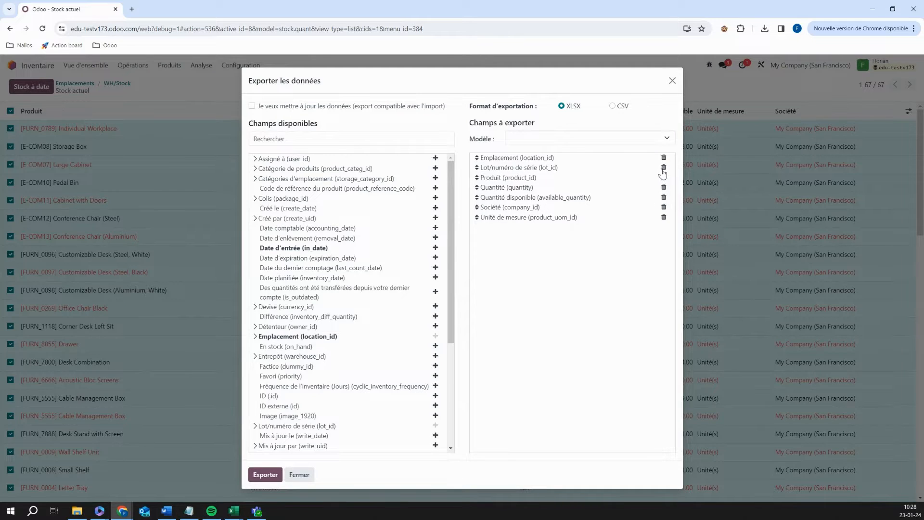
left_click(664, 168)
left_click(664, 198)
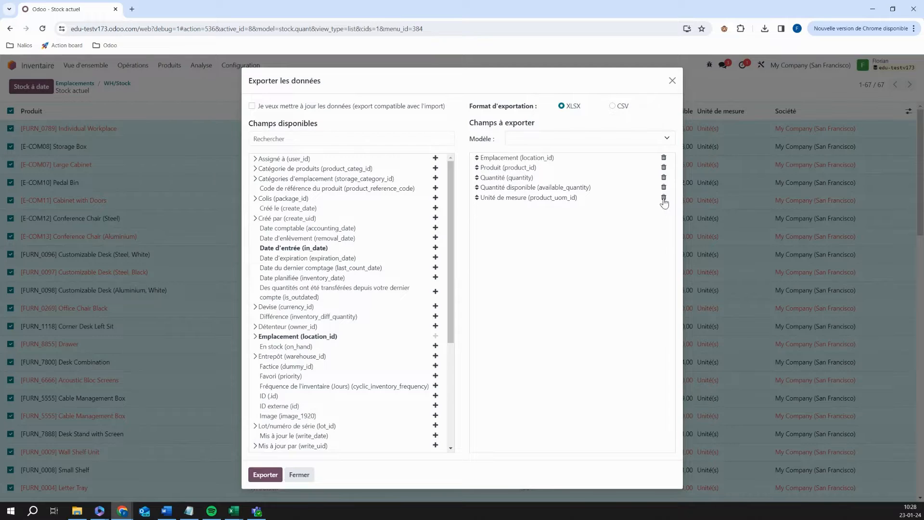
left_click(664, 198)
Step: Add the ID externe field to the export and place it first, above Emplacement
left_click(312, 139)
type("id")
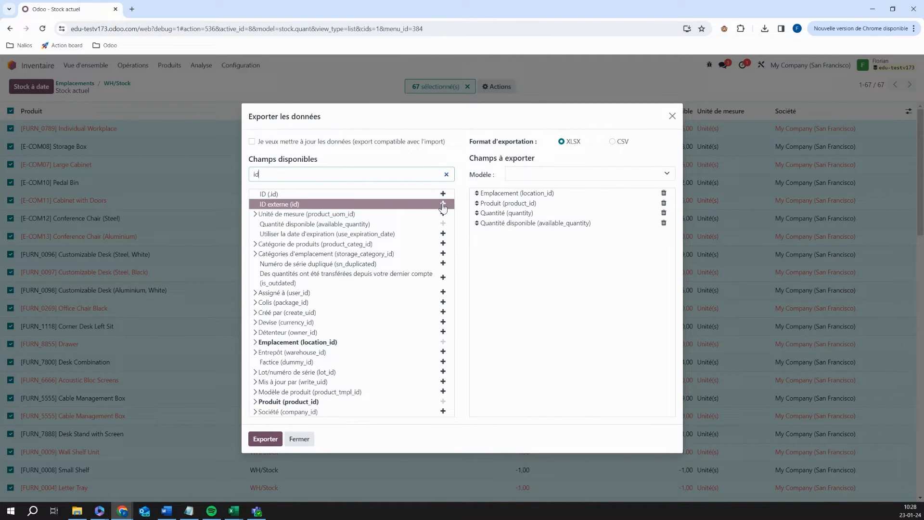
left_click(443, 206)
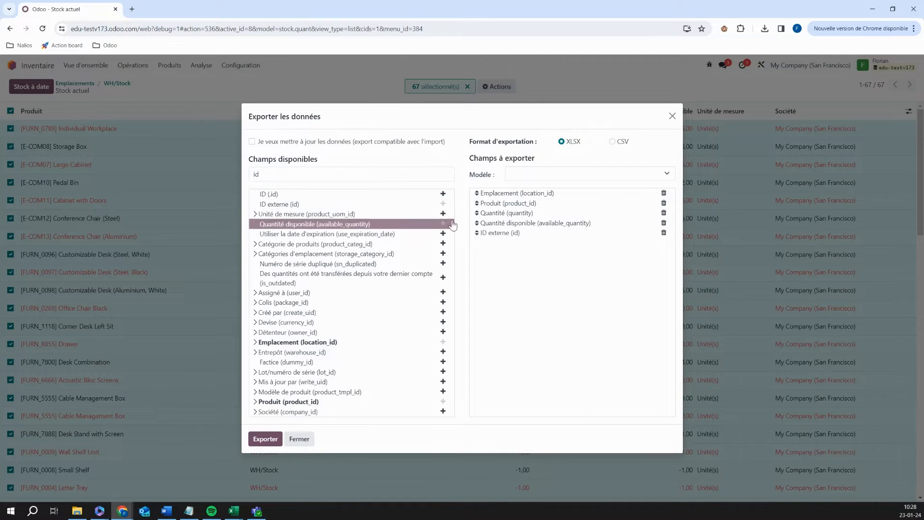
left_click_drag(475, 234, 478, 193)
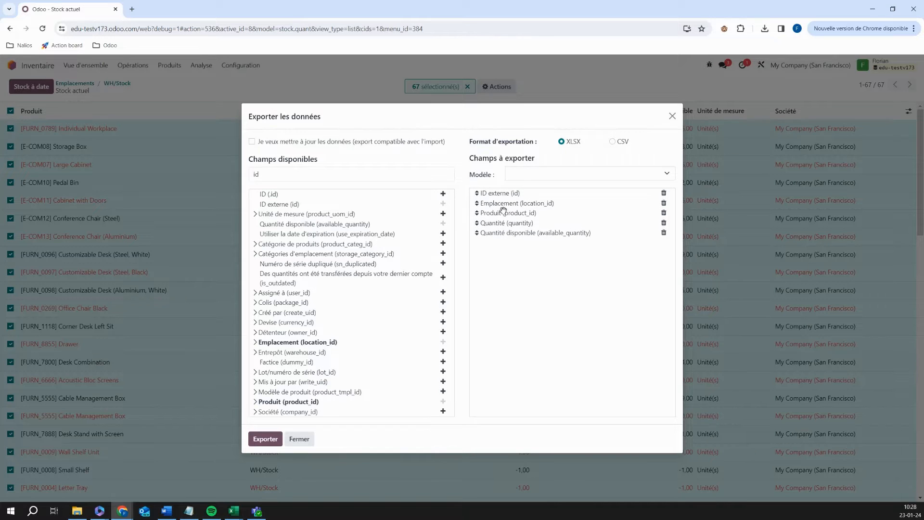
Step: Add the Quantité comptée (inventory_quantity) field to the fields to export
left_click(293, 176)
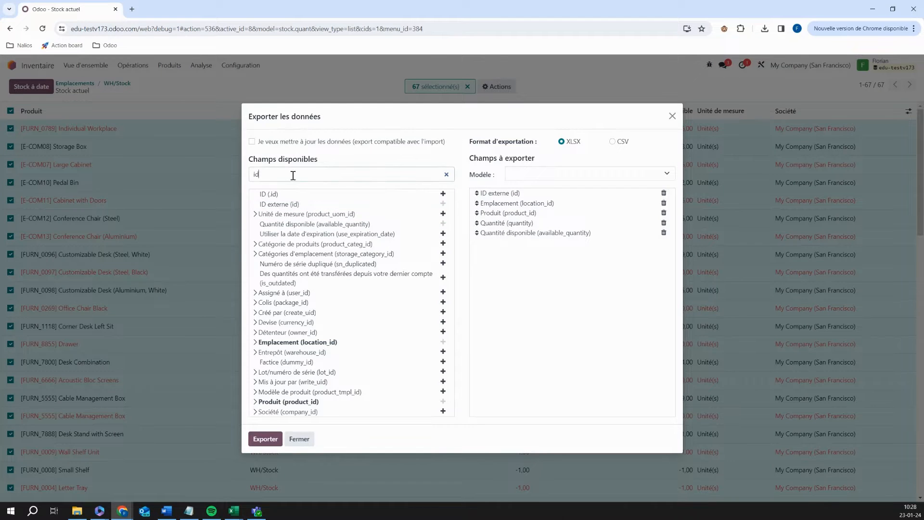
type("quant")
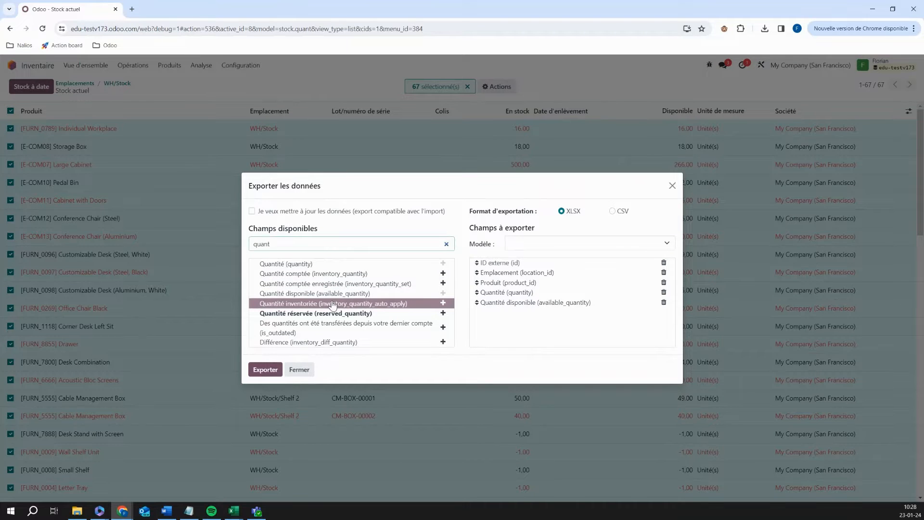
left_click(443, 274)
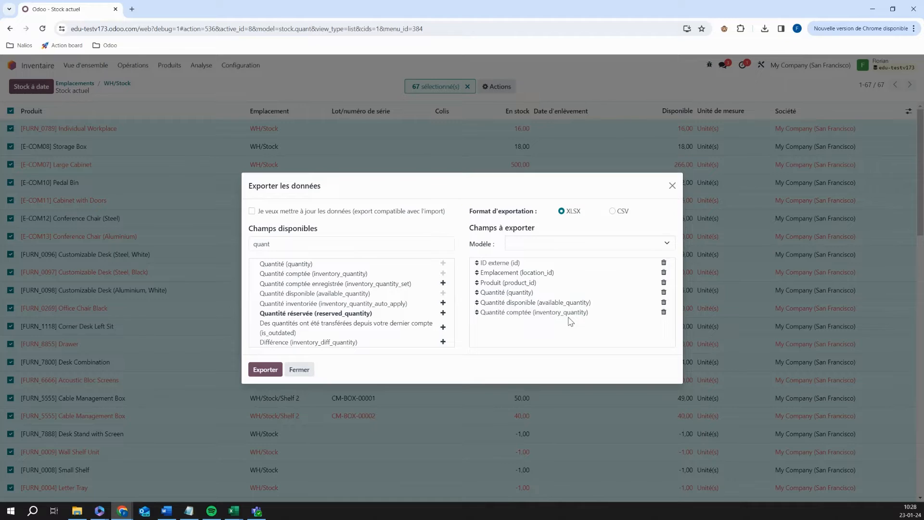
Step: Export the stock data as XLSX and open the downloaded Quantités (stock.quant) file in Excel with editing enabled
left_click(265, 369)
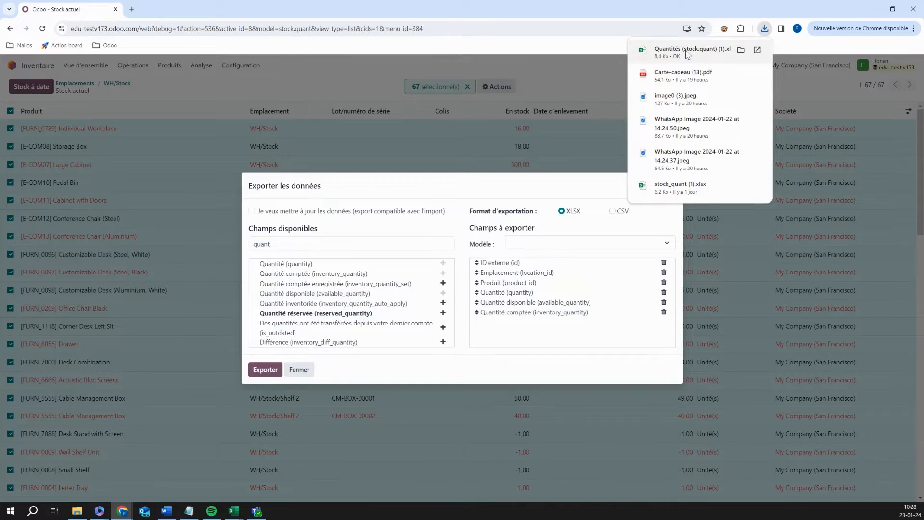
left_click(686, 52)
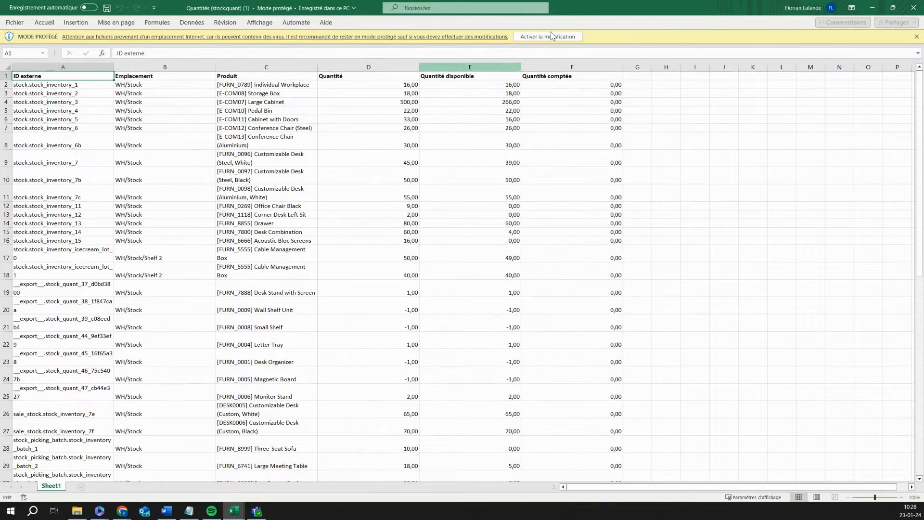
left_click(550, 36)
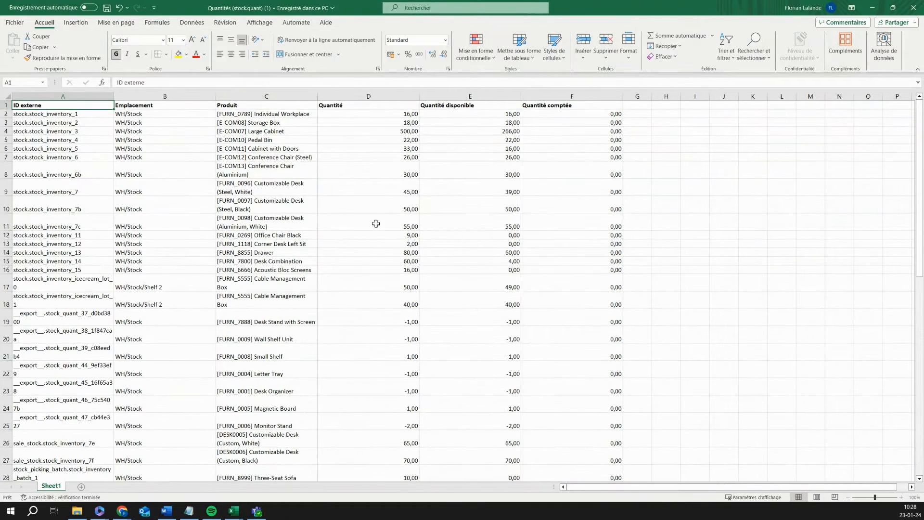
Step: Examine the Quantité, Quantité disponible, Quantité comptée and ID externe columns of the exported sheet
left_click(596, 96)
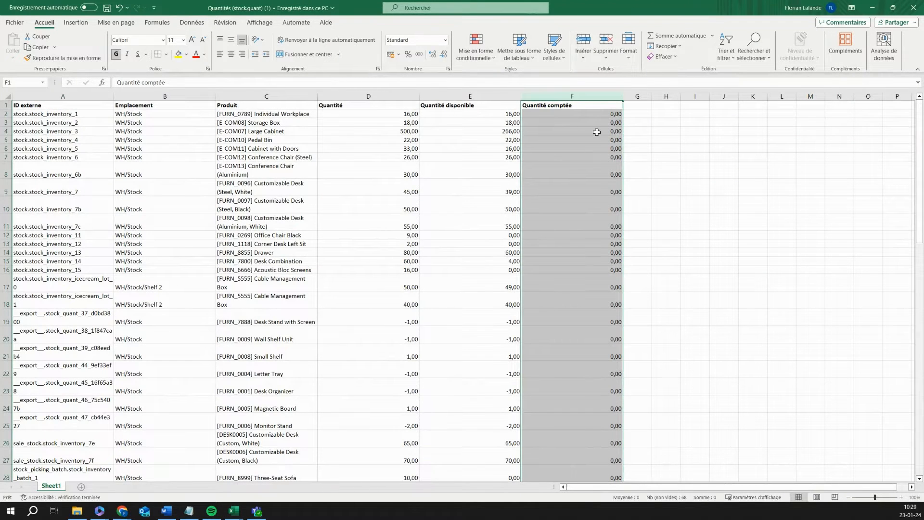
left_click_drag(597, 118, 605, 296)
left_click(605, 298)
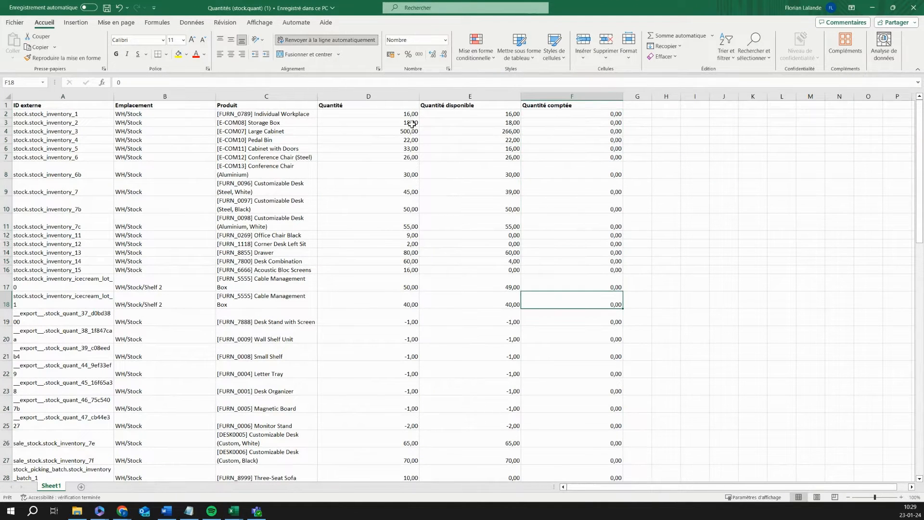
left_click_drag(411, 124, 414, 301)
left_click_drag(483, 121, 476, 235)
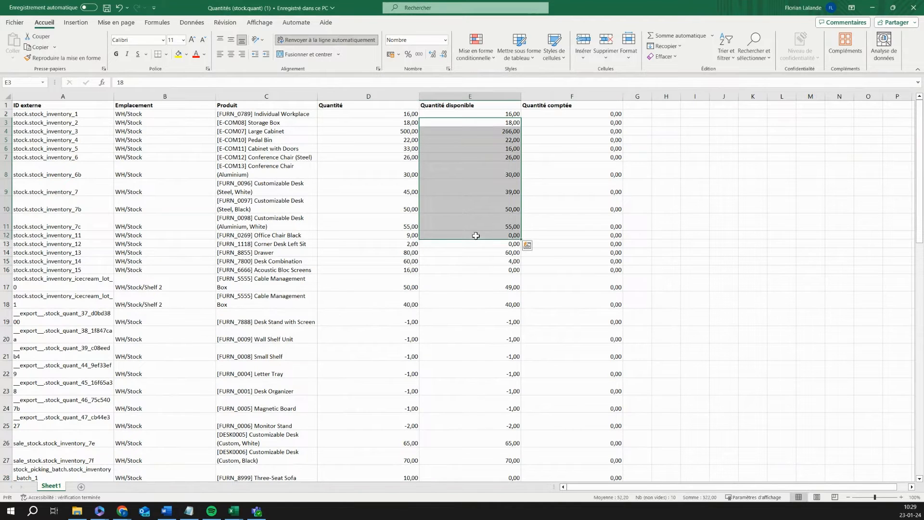
left_click(677, 159)
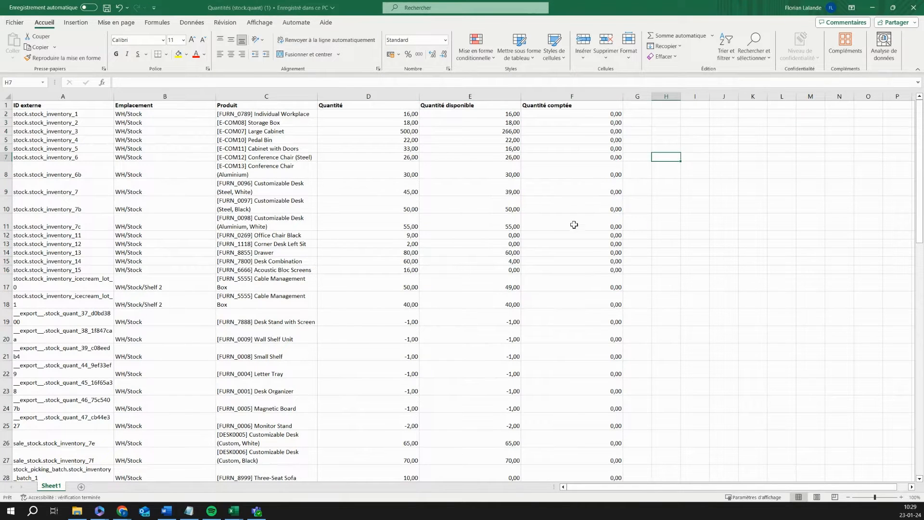
left_click(573, 96)
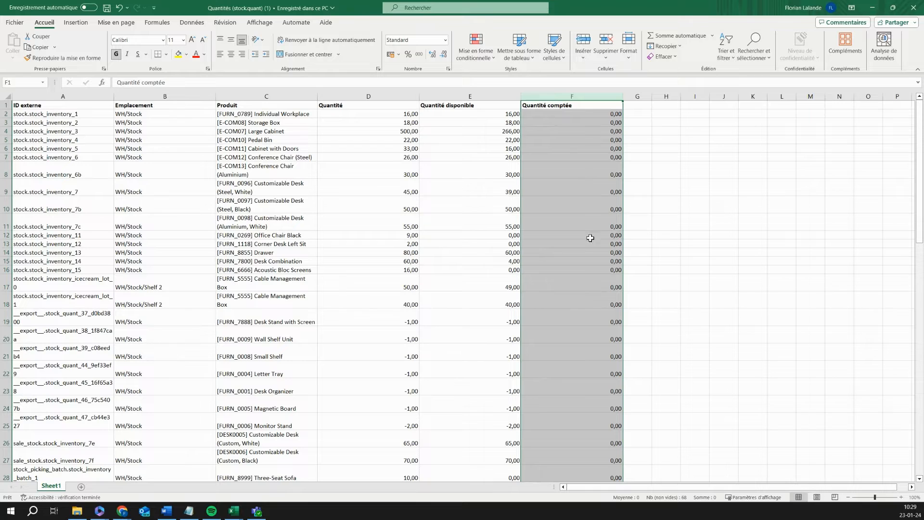
left_click(61, 96)
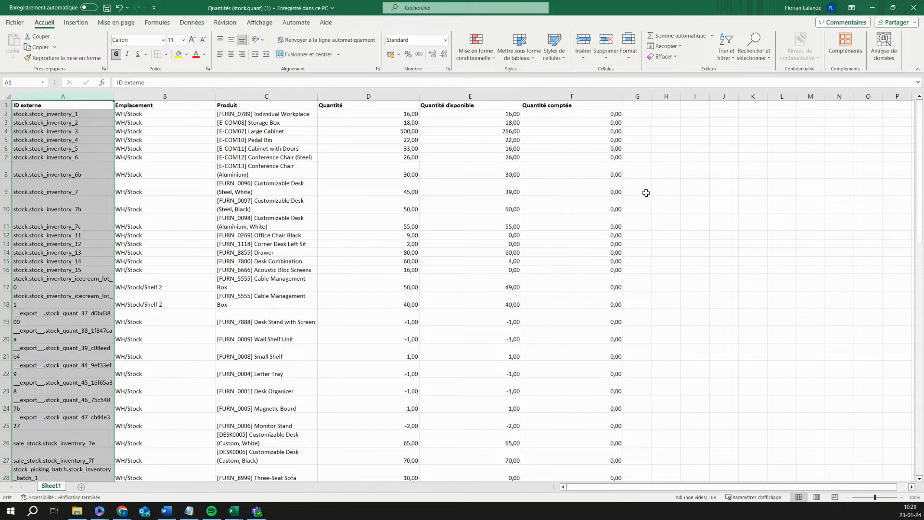
Step: Switch back to Odoo, leave the export dialog and open the Inventaire physique adjustments
left_click(872, 7)
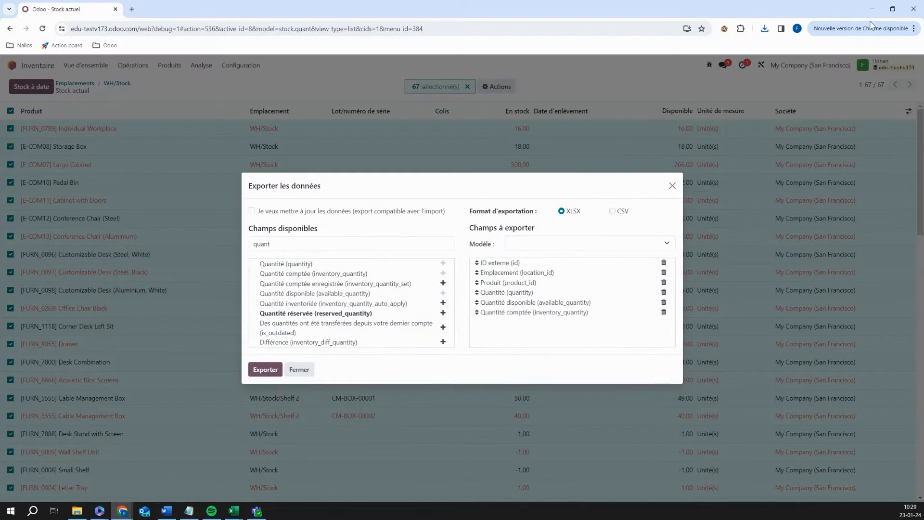
left_click(670, 186)
left_click(133, 65)
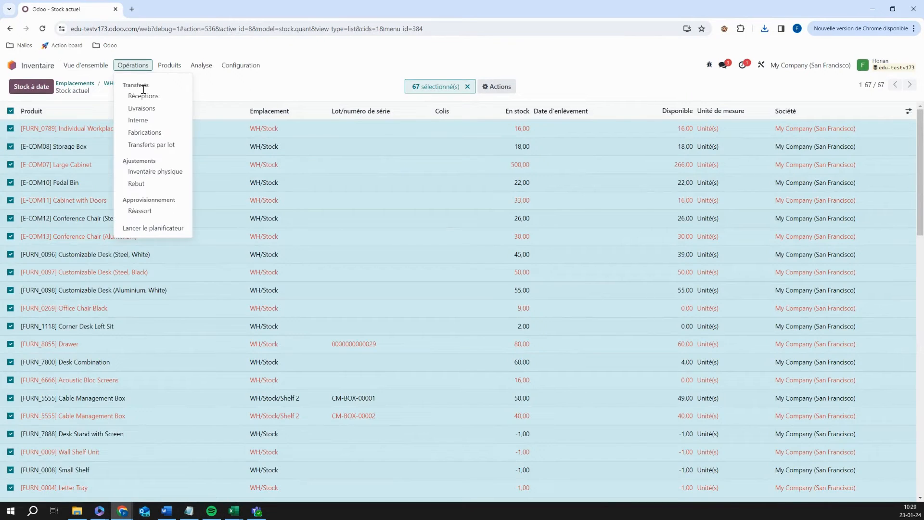
left_click(144, 172)
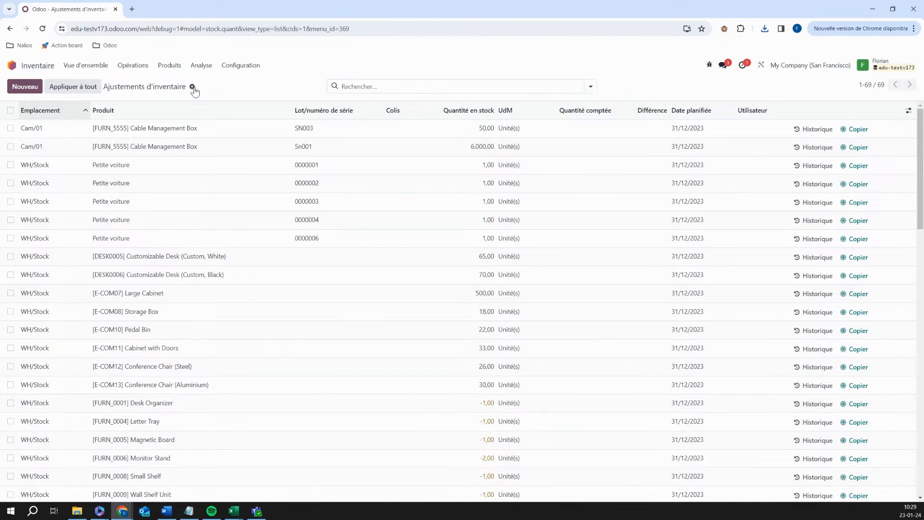
Step: Load the exported Quantités (stock.quant) Excel file into the import of the inventory adjustments
left_click(193, 87)
left_click(217, 102)
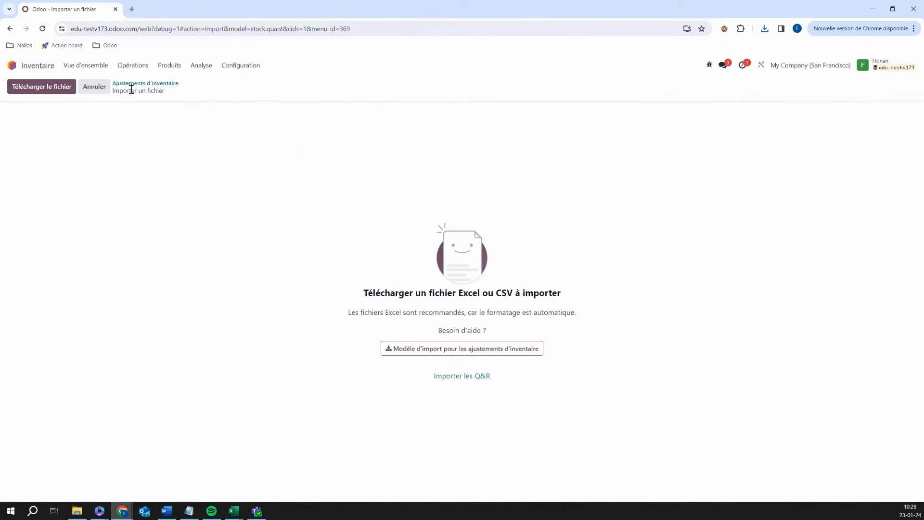
left_click(62, 87)
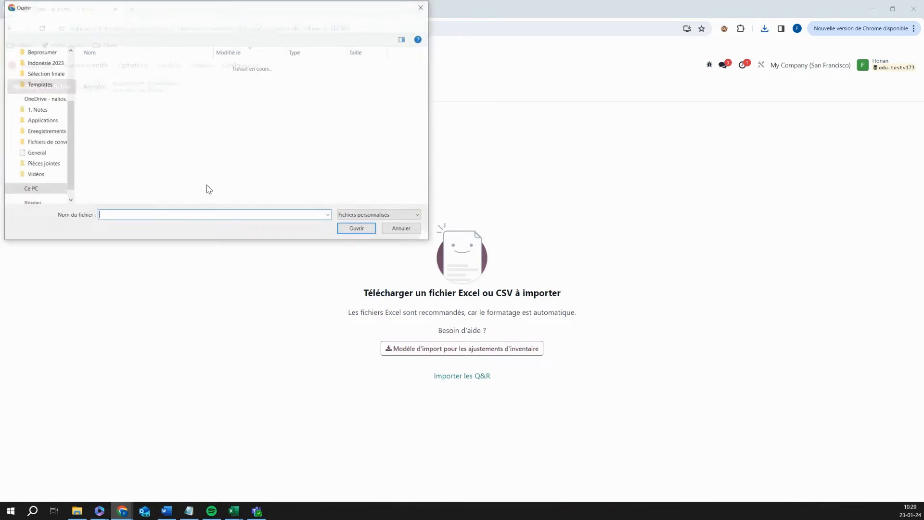
double_click(120, 77)
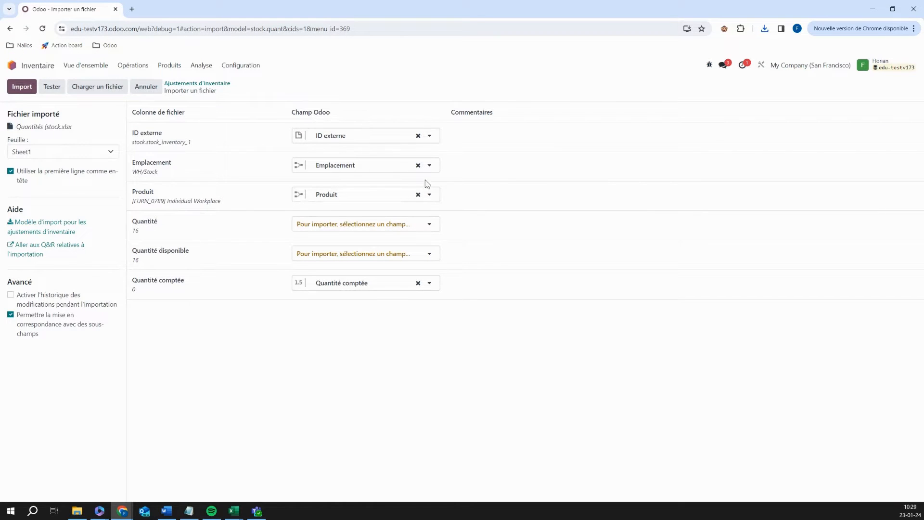
Step: Clear the field mappings of the Emplacement and Produit columns, then test and run the import
left_click(418, 165)
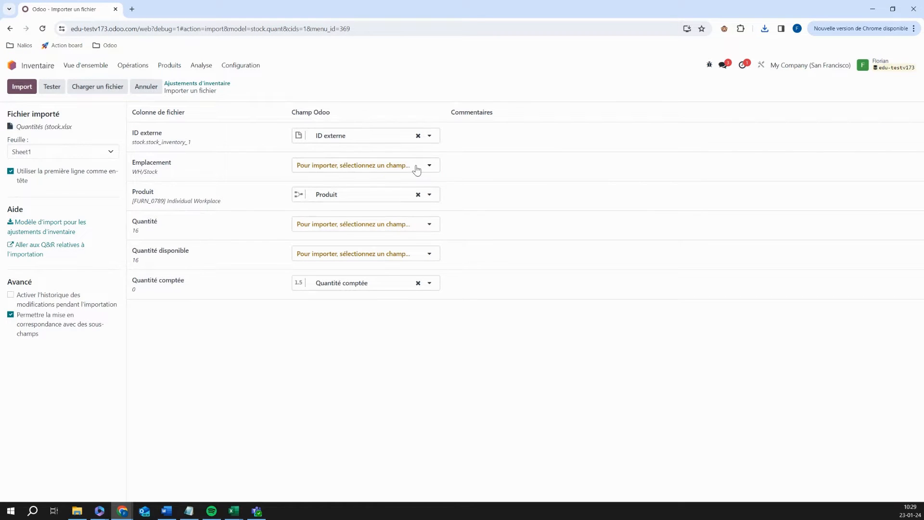
left_click(418, 195)
left_click(53, 87)
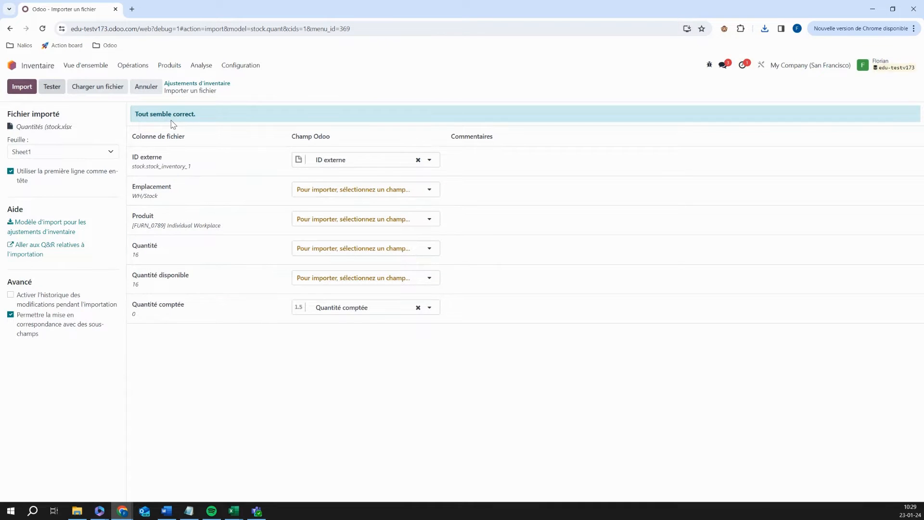
left_click(23, 86)
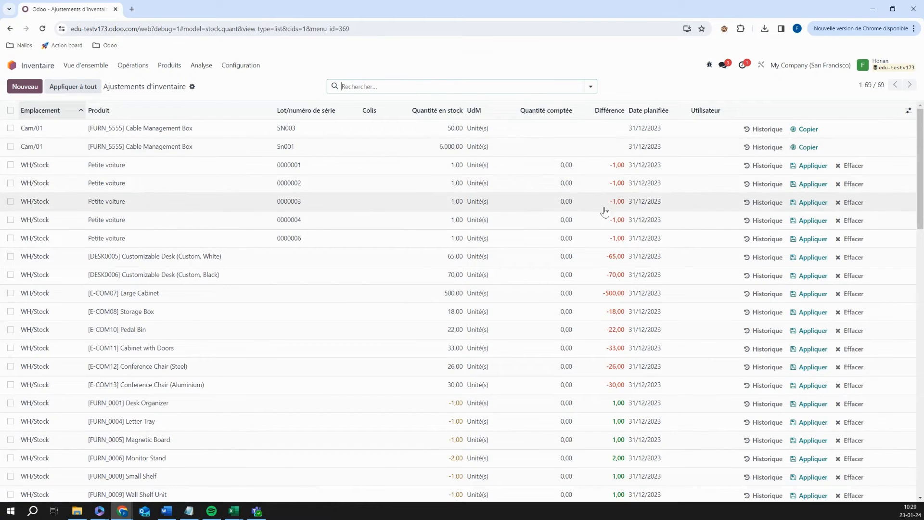
Step: Start a custom filter on the inventory adjustments list with Emplacement as the rule's field
scroll(626, 237, "down", 6)
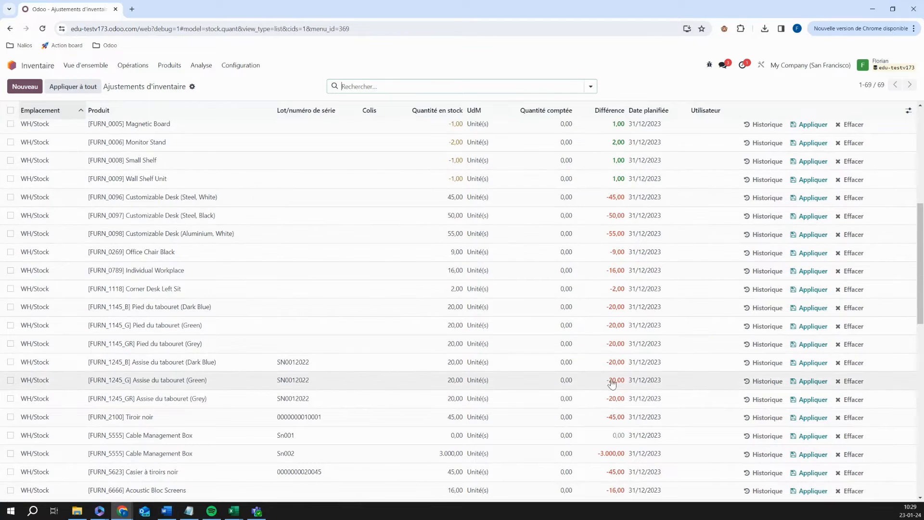
scroll(602, 313, "up", 6)
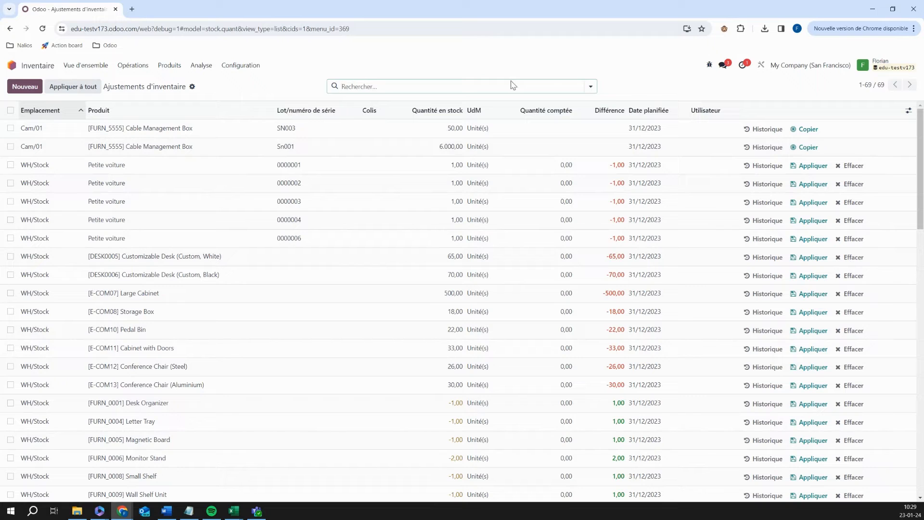
left_click(590, 88)
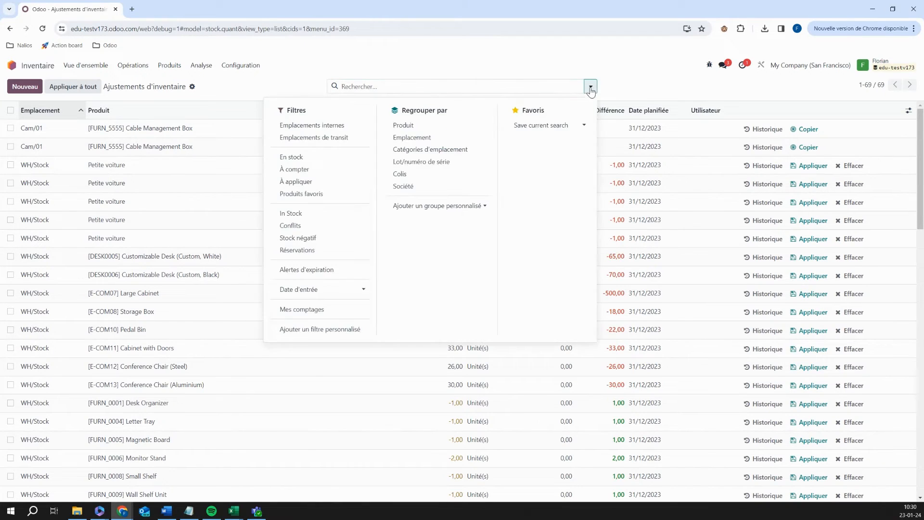
left_click(358, 330)
left_click(287, 252)
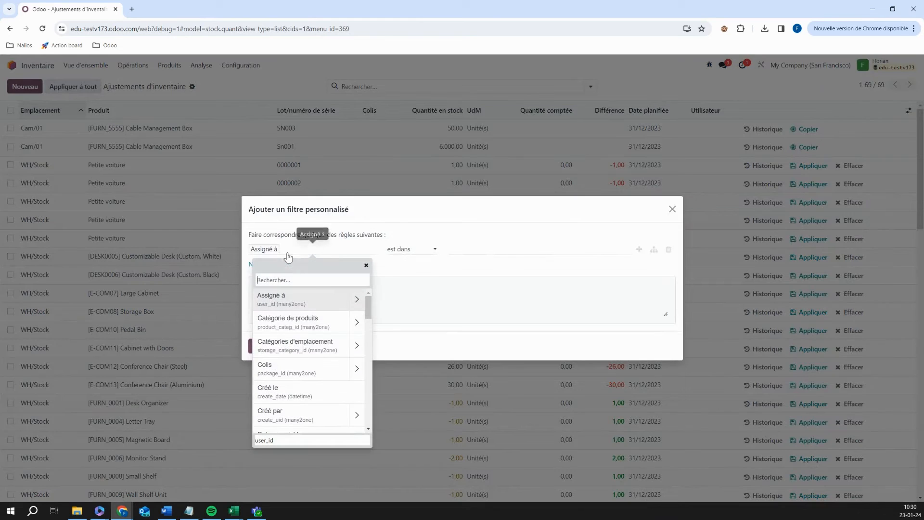
type("lei")
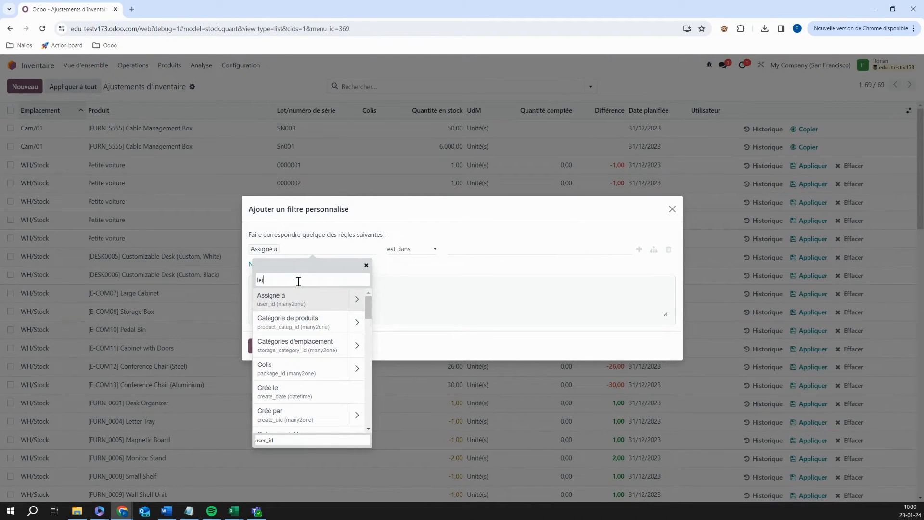
type("e")
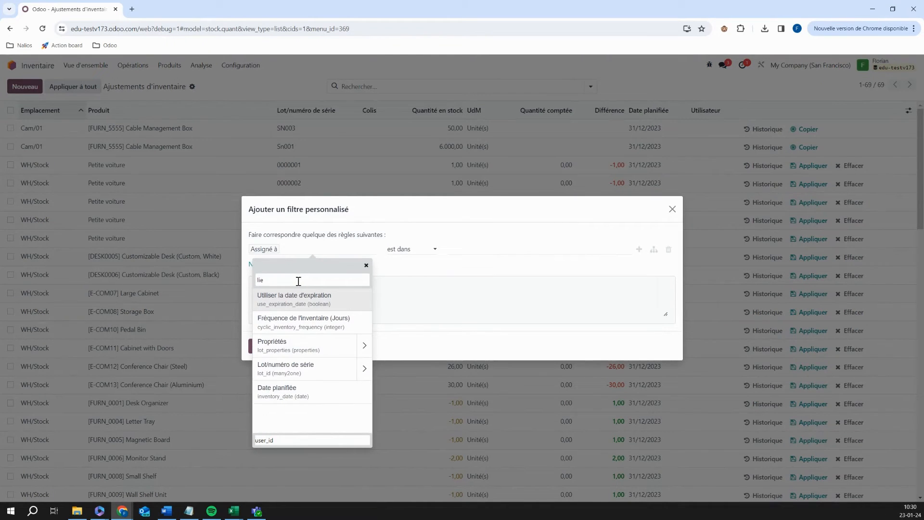
key("BackSpace")
key("BackSpace")
key("BackSpace")
type("empl")
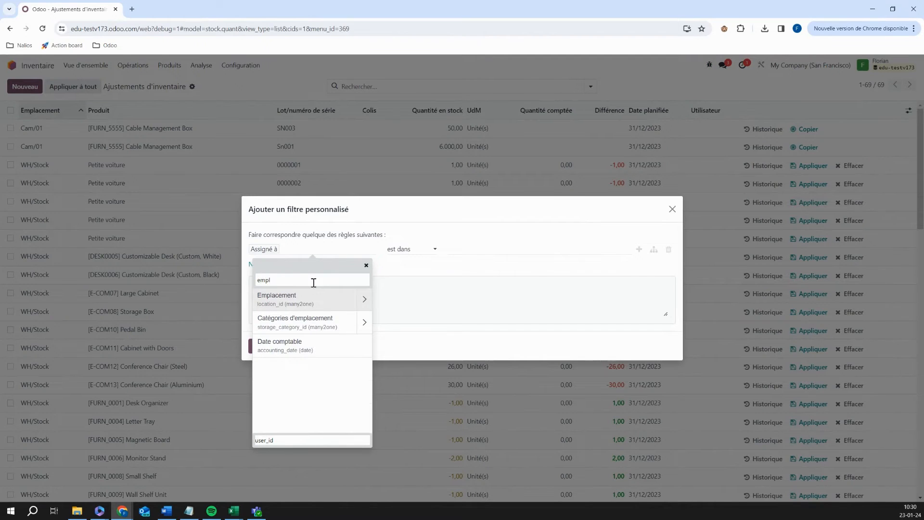
left_click(332, 299)
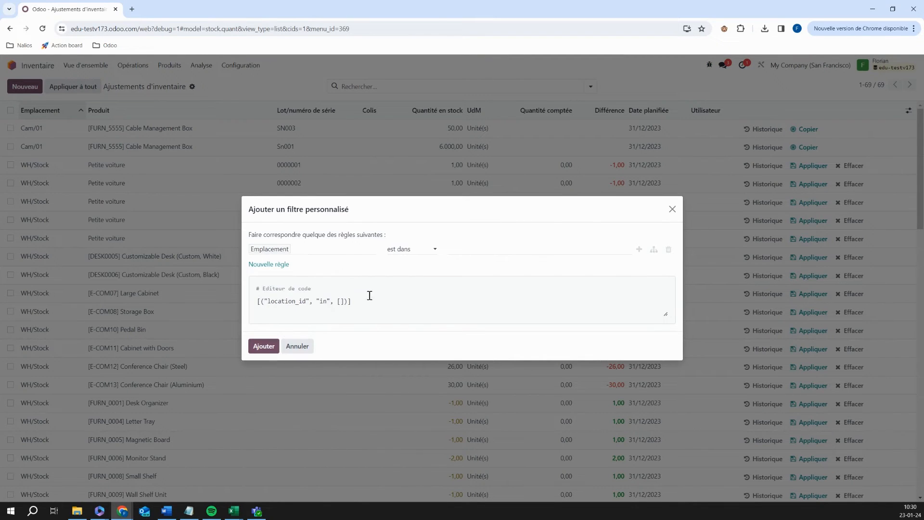
Step: Complete the filter rule as Emplacement = WH/Stock and add it to the list
left_click(407, 252)
left_click(407, 274)
left_click(453, 248)
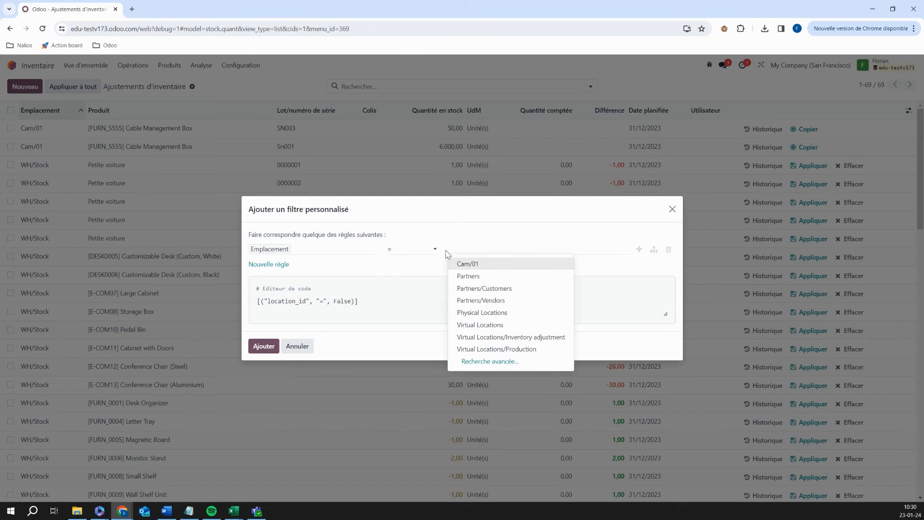
type("W")
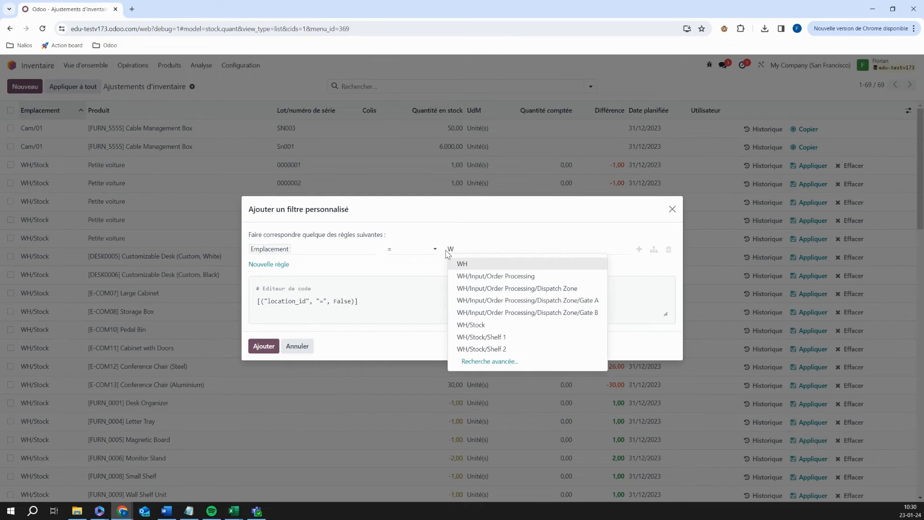
left_click(471, 325)
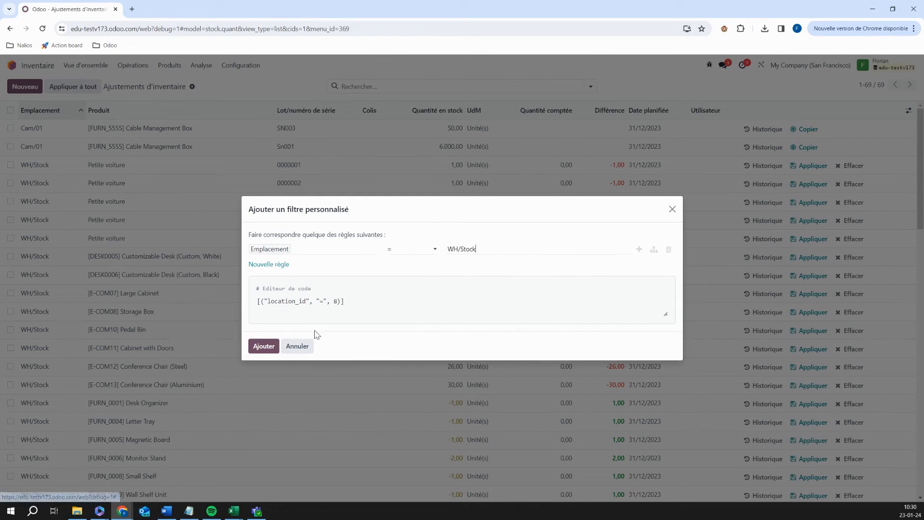
left_click(263, 346)
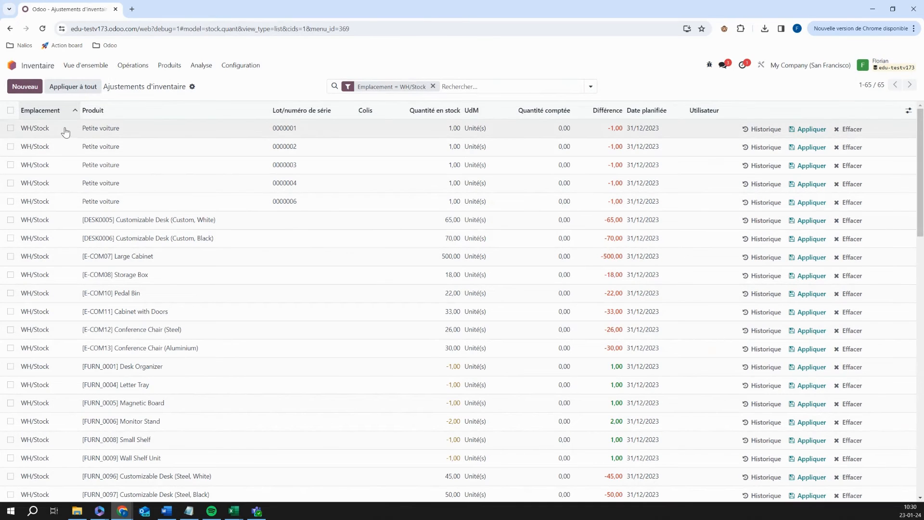
Step: Apply the counted quantities to all filtered WH/Stock lines, with an inventory reason beginning "Quantity Updated - Mise à 0 du"
left_click(10, 110)
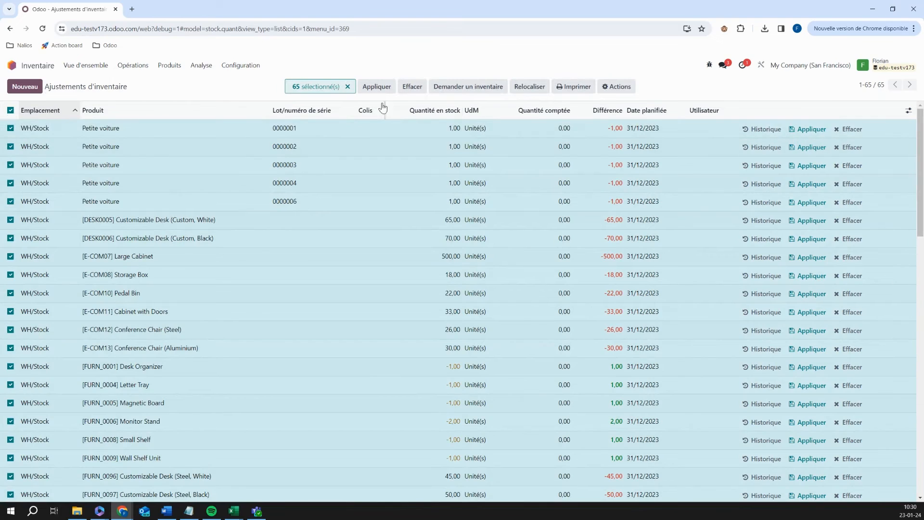
left_click(378, 88)
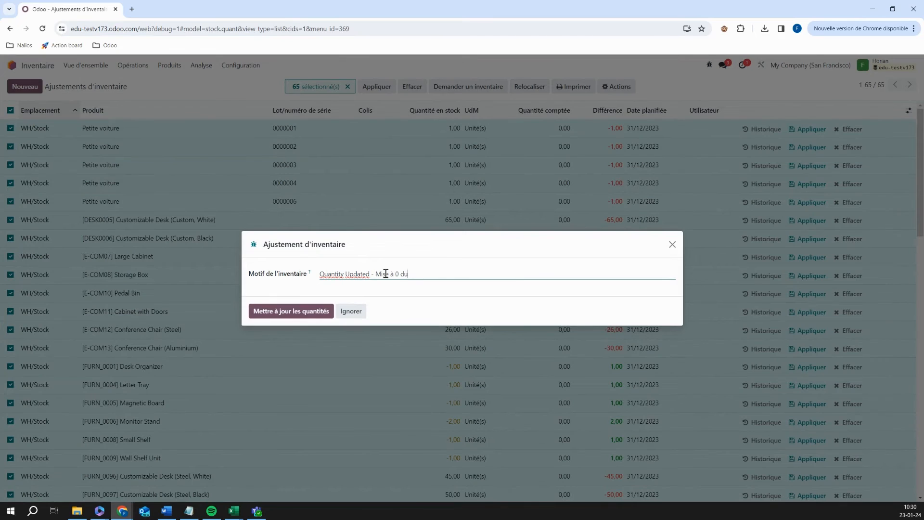
left_click(299, 312)
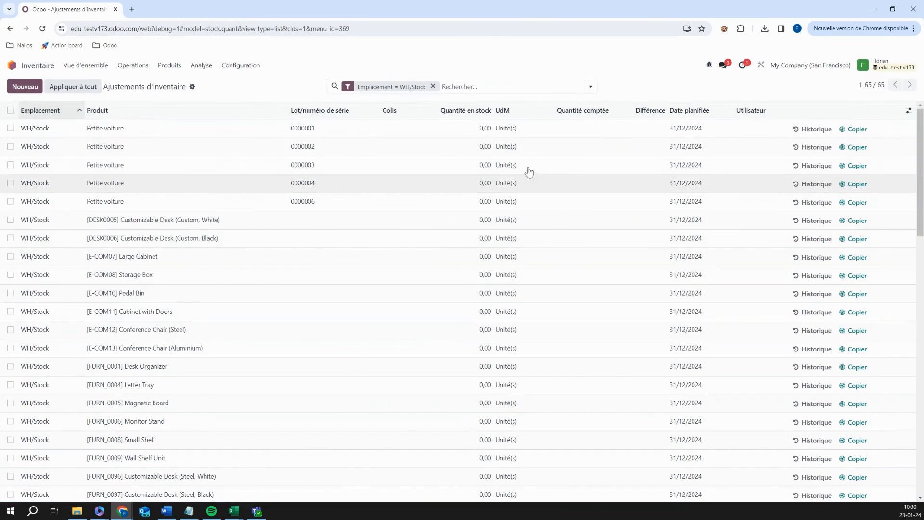
Step: Open the WH/Stock location from Emplacements and examine the En stock quantities in its current stock
left_click(226, 66)
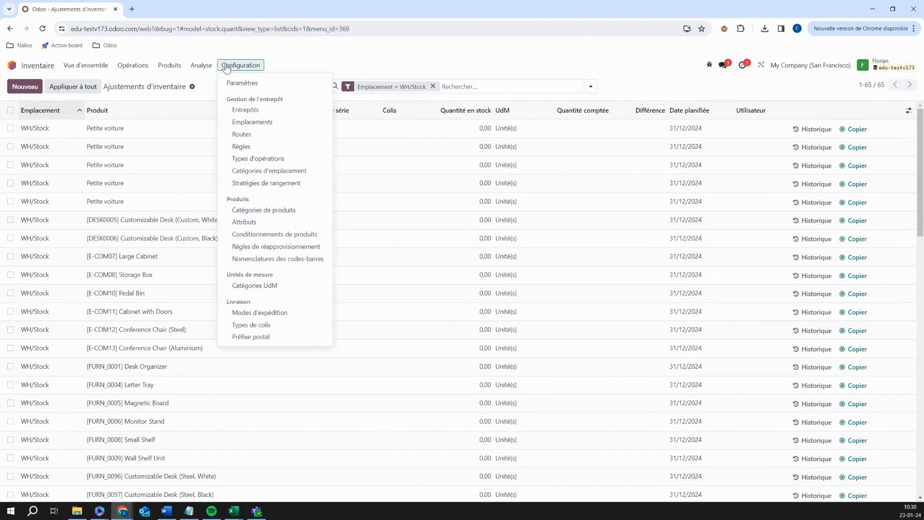
left_click(250, 123)
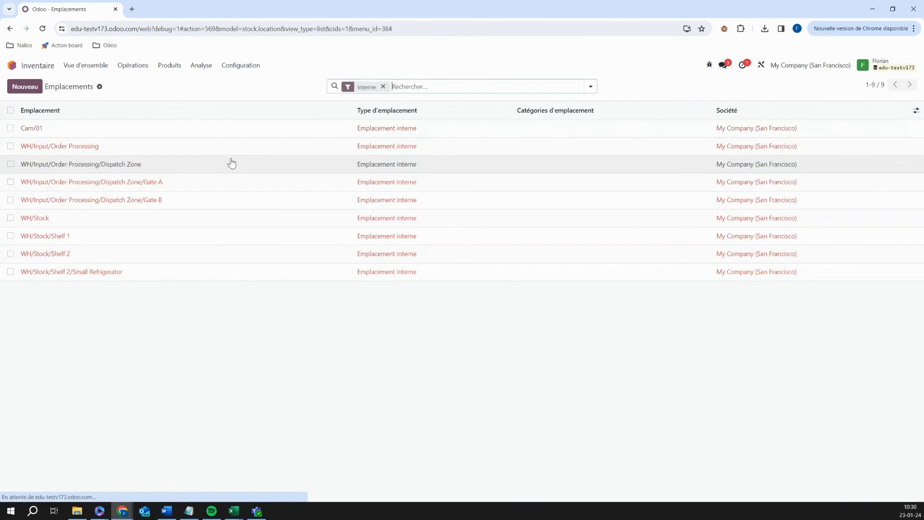
left_click(65, 222)
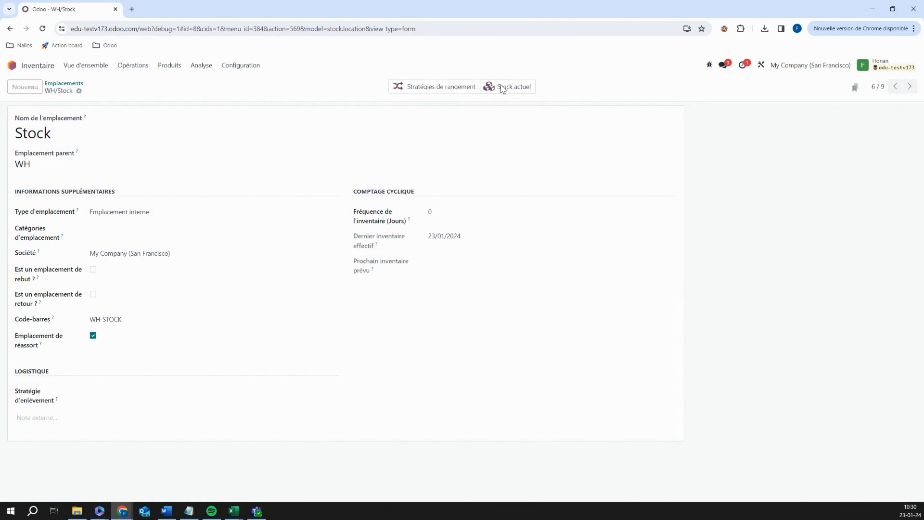
left_click(501, 86)
scroll(609, 211, "down", 10)
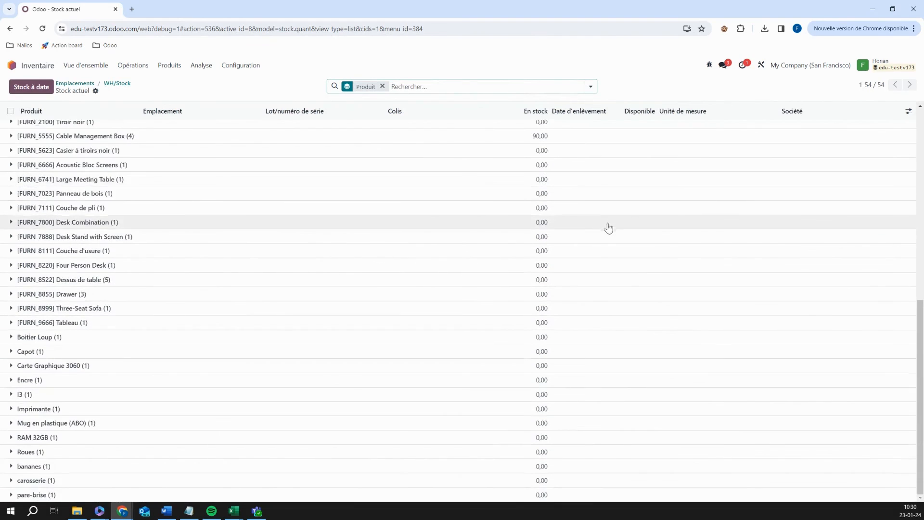
scroll(531, 208, "up", 10)
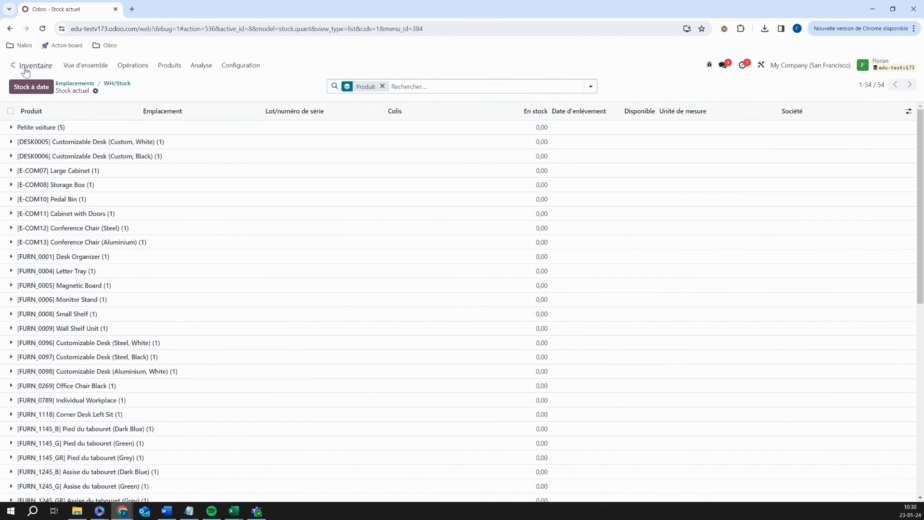